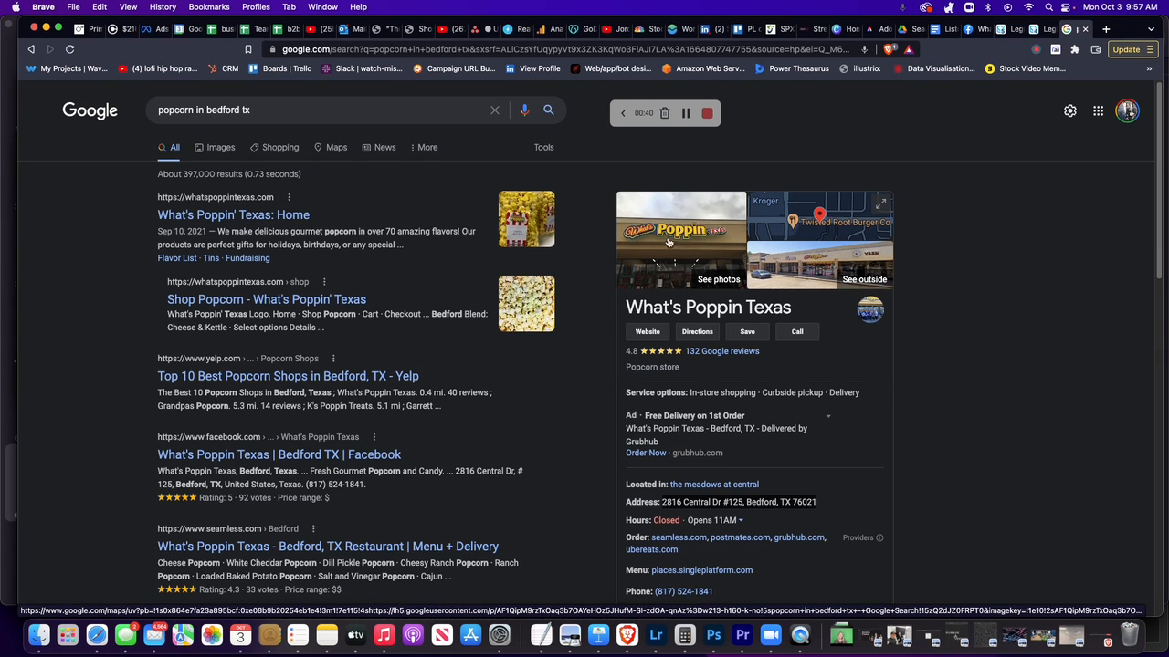
Step: Copy the street address of What's Poppin Texas from the Google results and switch to Facebook Ads Manager
right_click(746, 505)
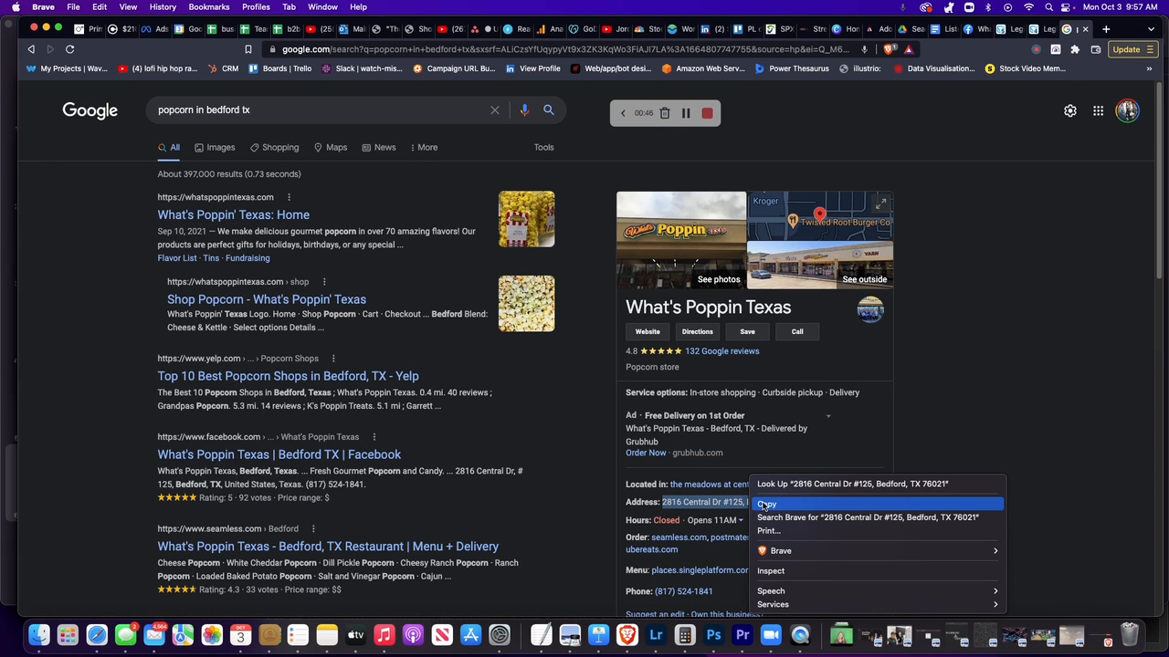
left_click(765, 505)
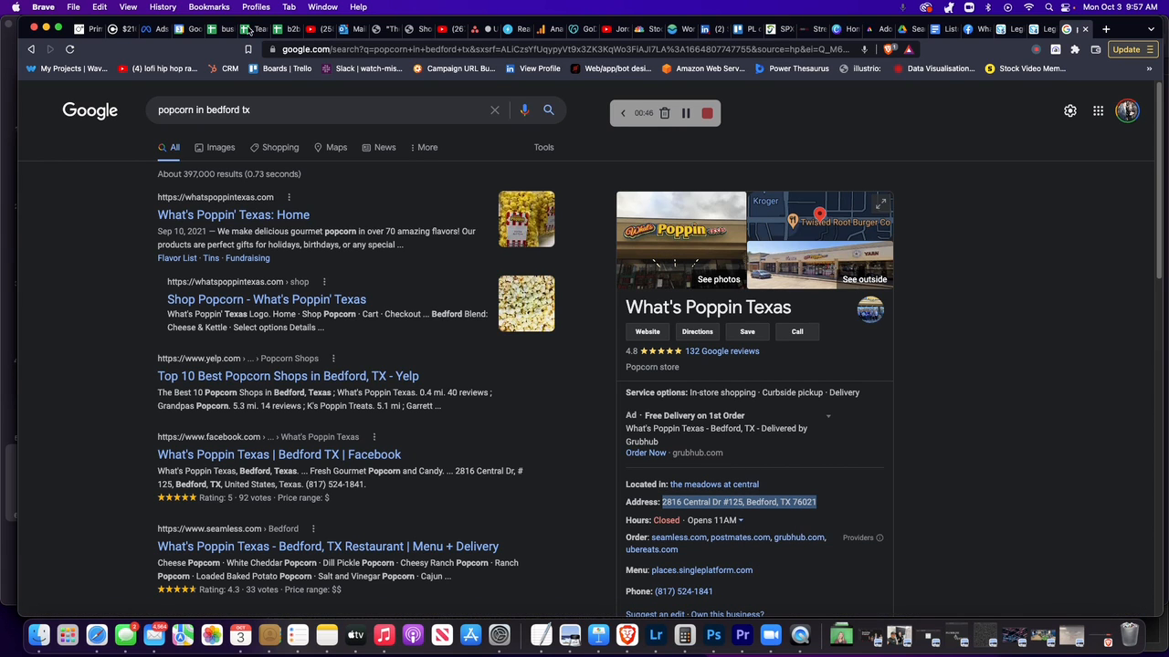
left_click(151, 30)
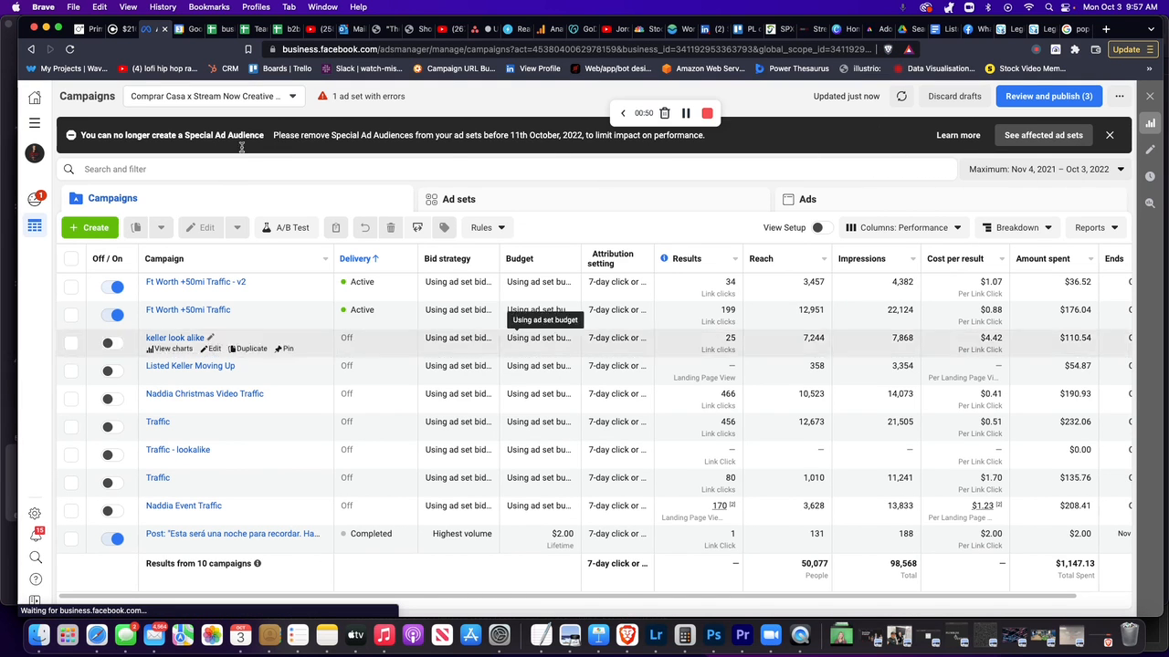
Step: Create a new campaign with the Traffic objective
left_click(81, 234)
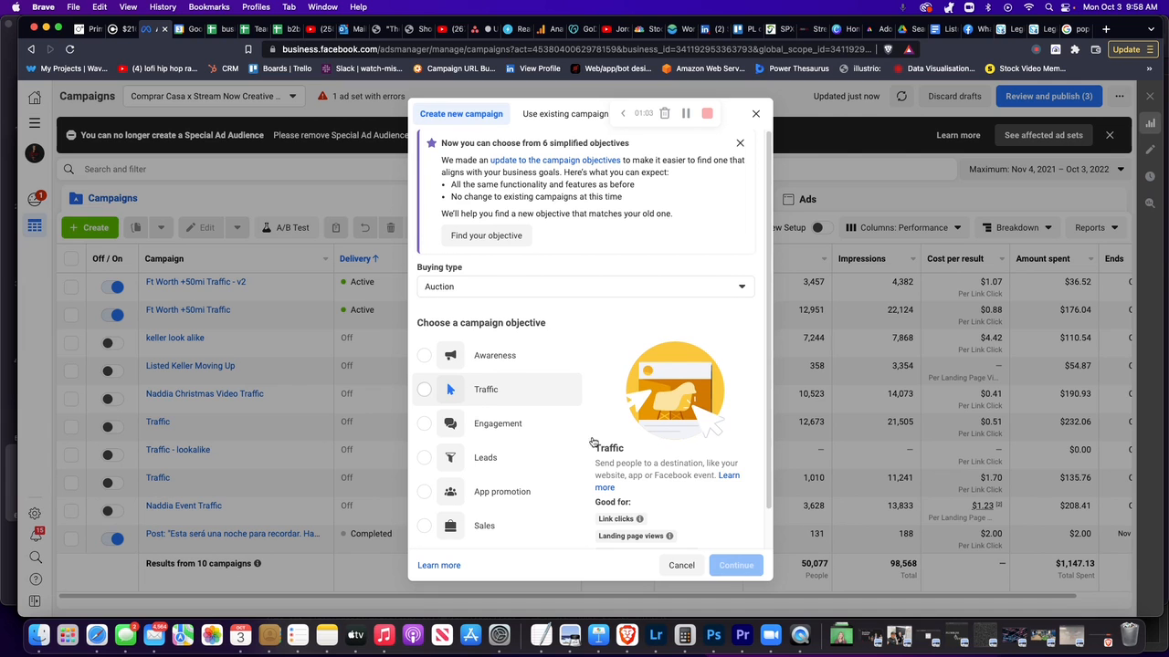
left_click(498, 390)
left_click(732, 566)
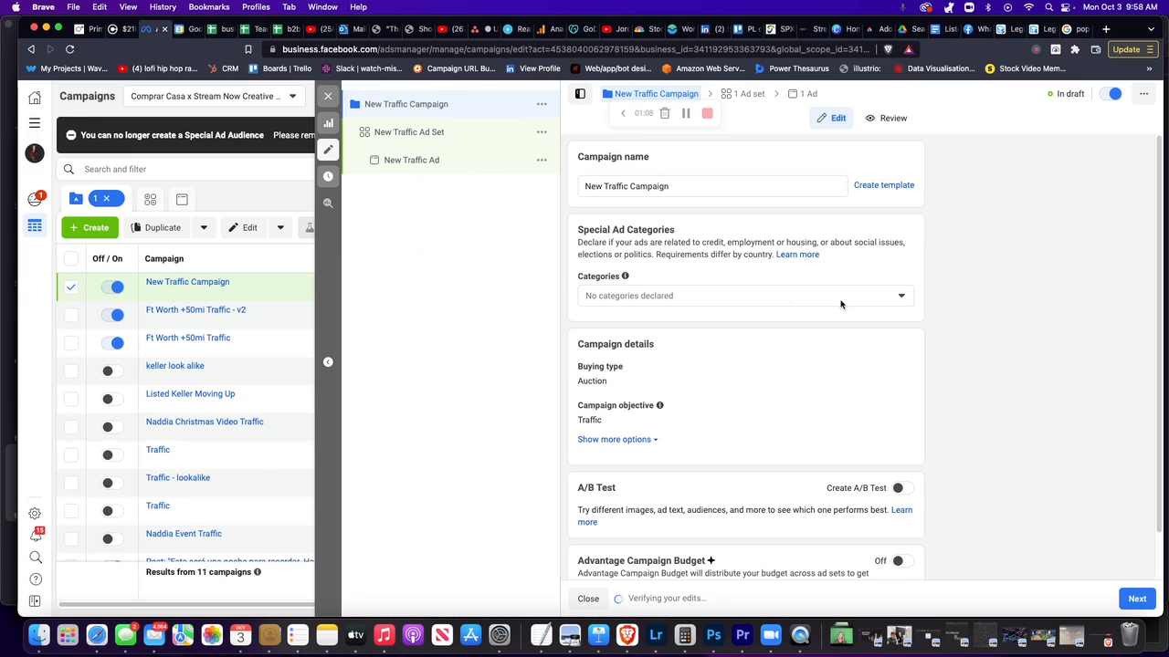
Step: Name the campaign "fake popcorn ad" and continue to its ad set
triple_click(693, 189)
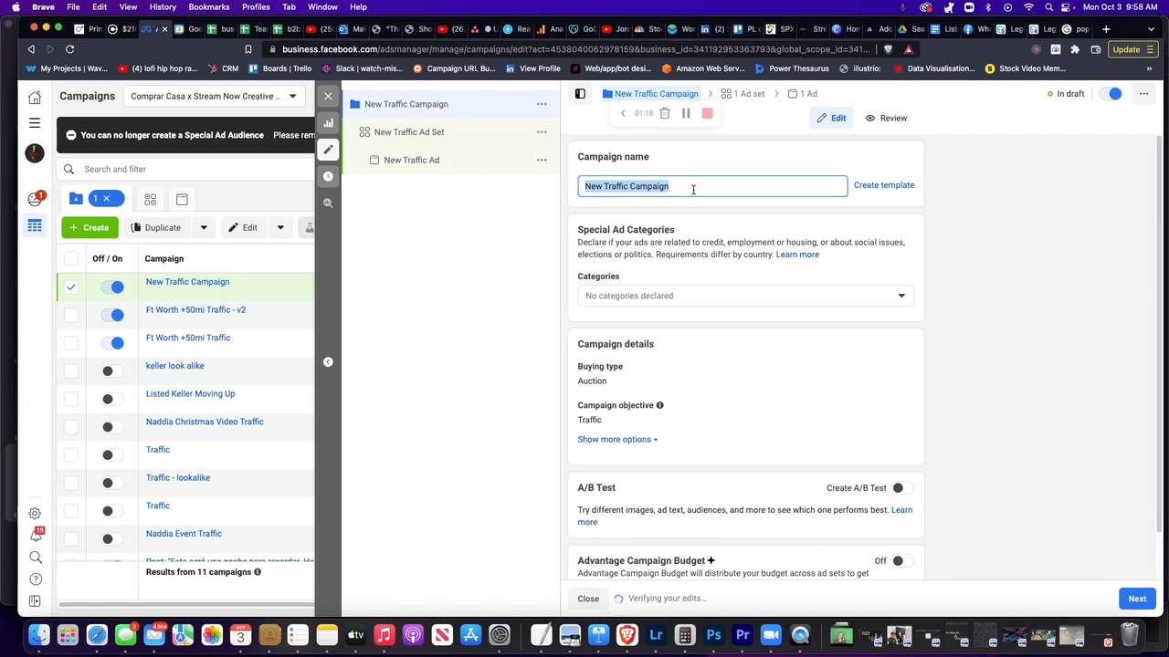
type("facek")
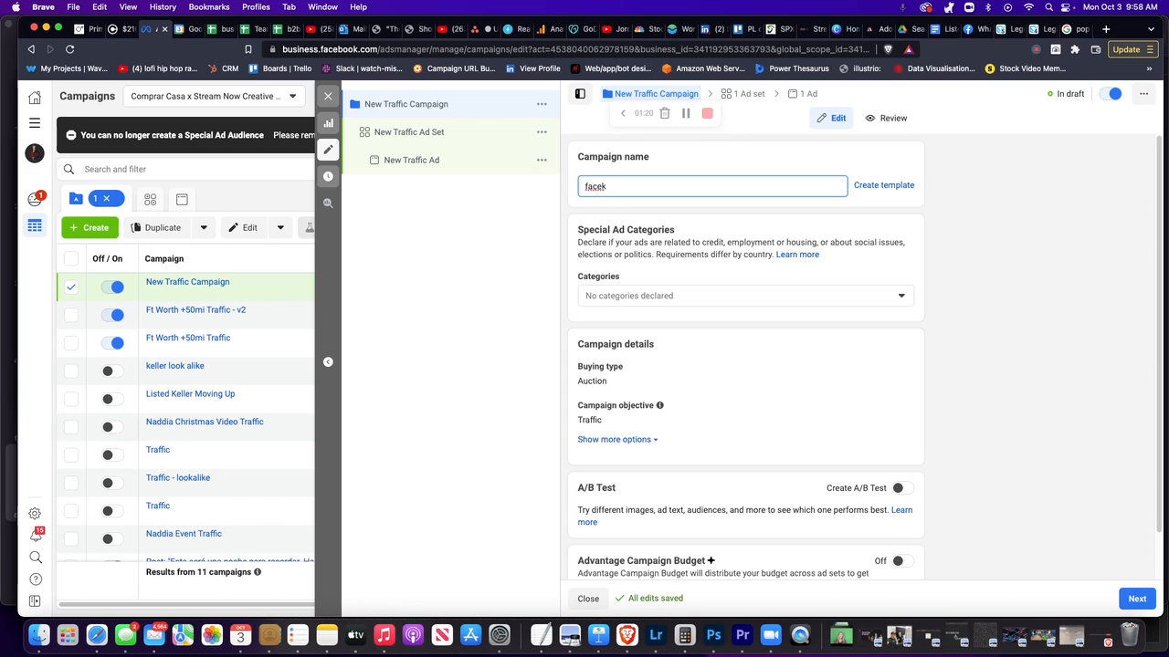
key("BackSpace")
type("ke popcorn ad")
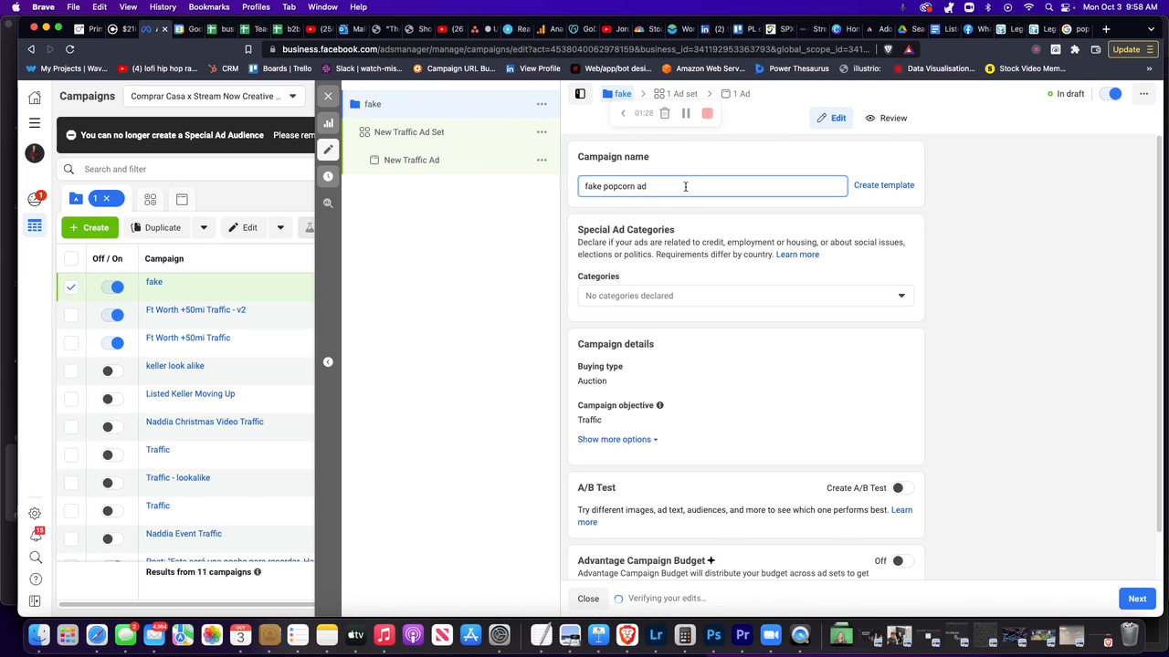
left_click(1137, 599)
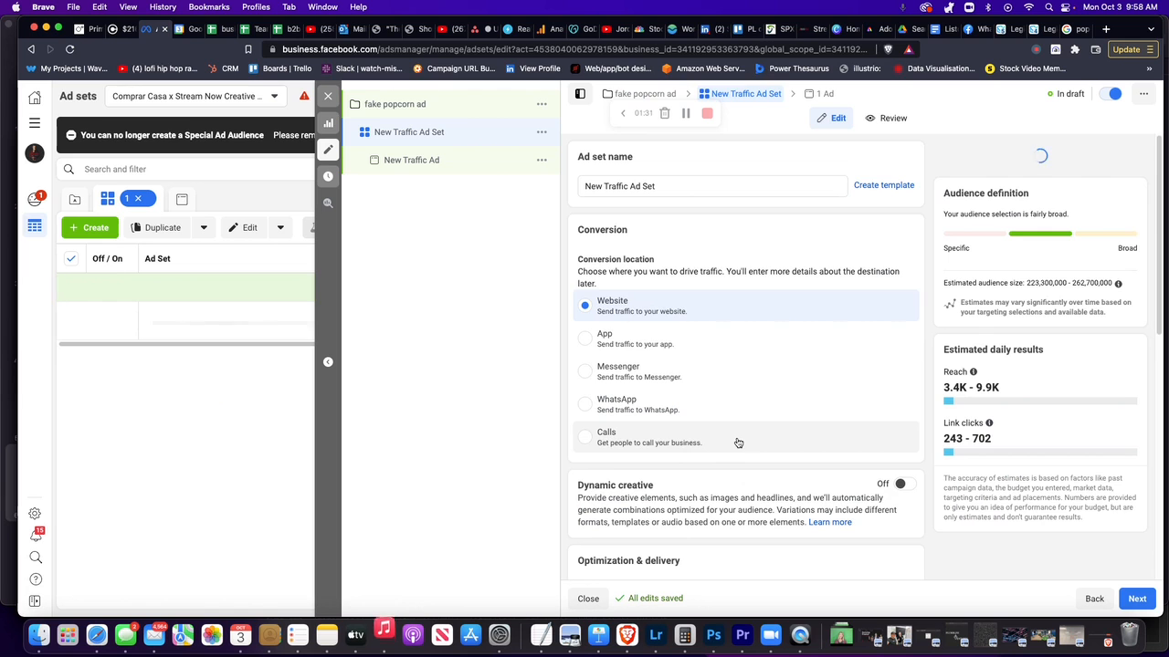
Step: Remove United States from the ad set's audience locations
scroll(738, 443, "down", 10)
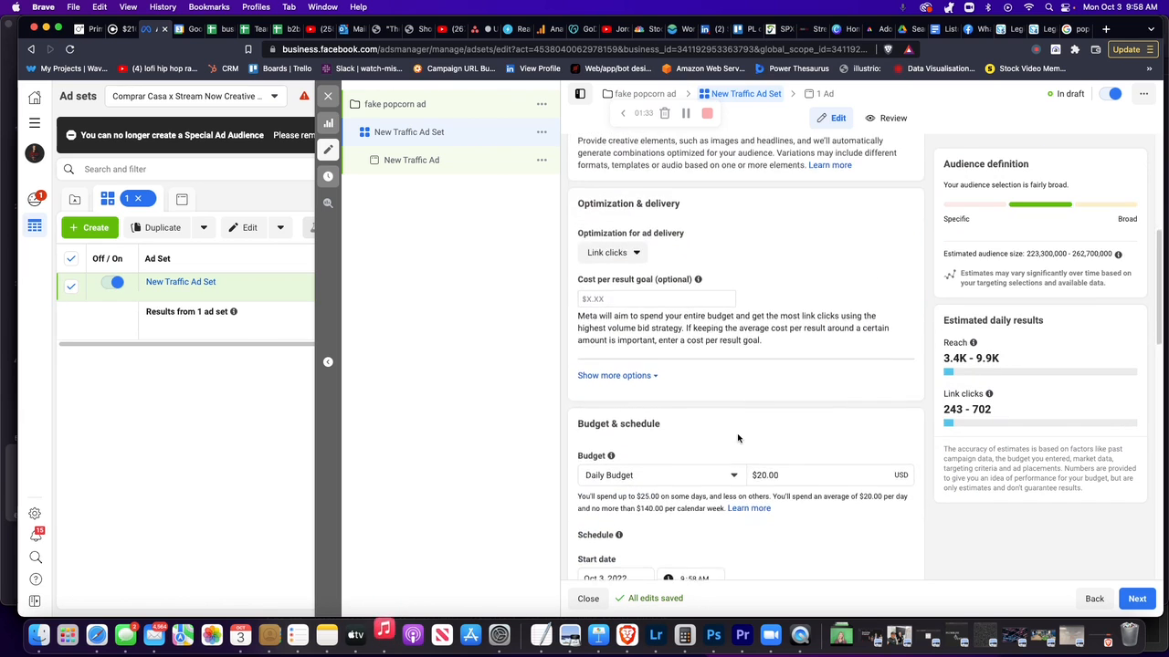
scroll(738, 438, "down", 5)
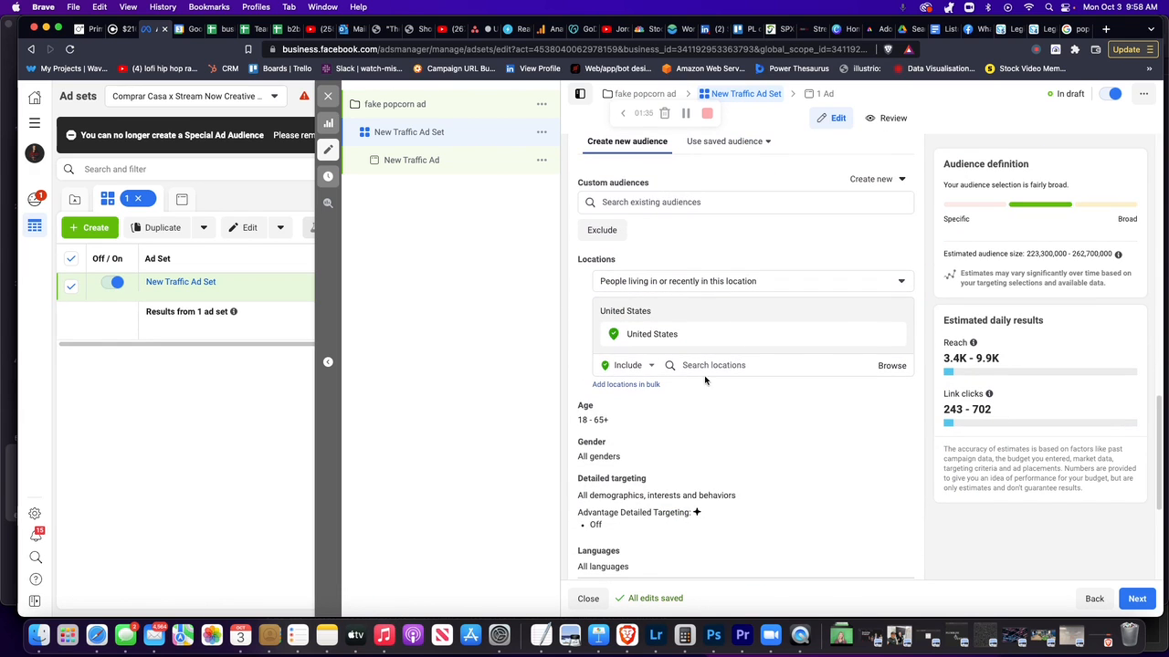
left_click(896, 333)
Step: Copy the popcorn store's address again from the Google results and return to the ad set in Ads Manager
left_click(1076, 28)
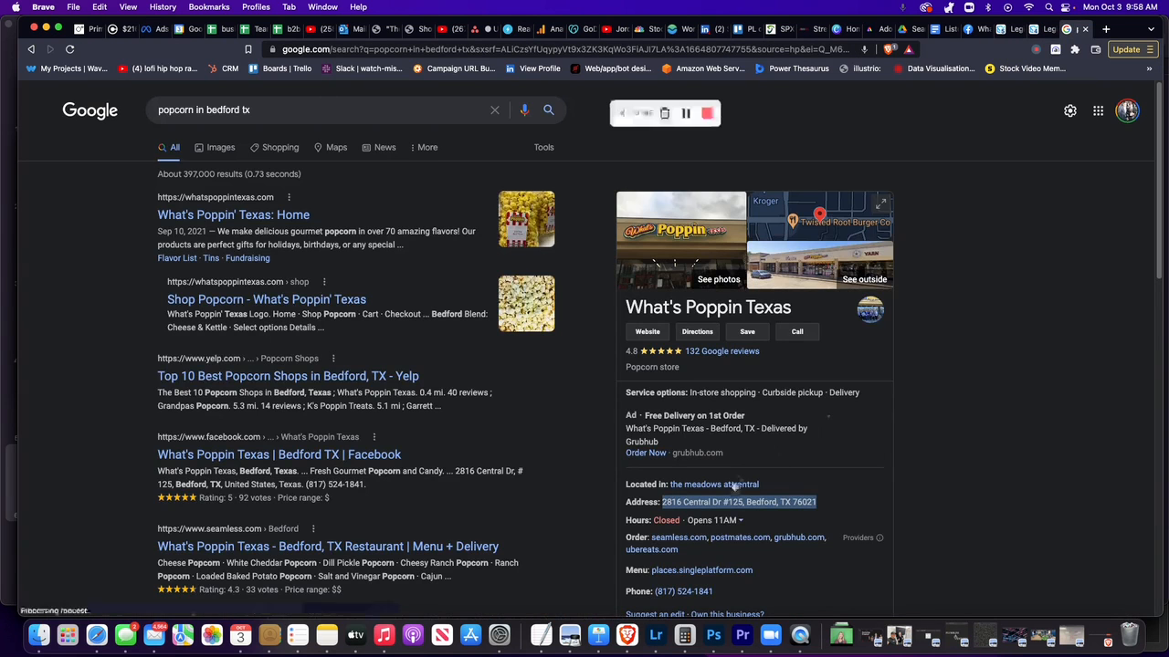
right_click(708, 508)
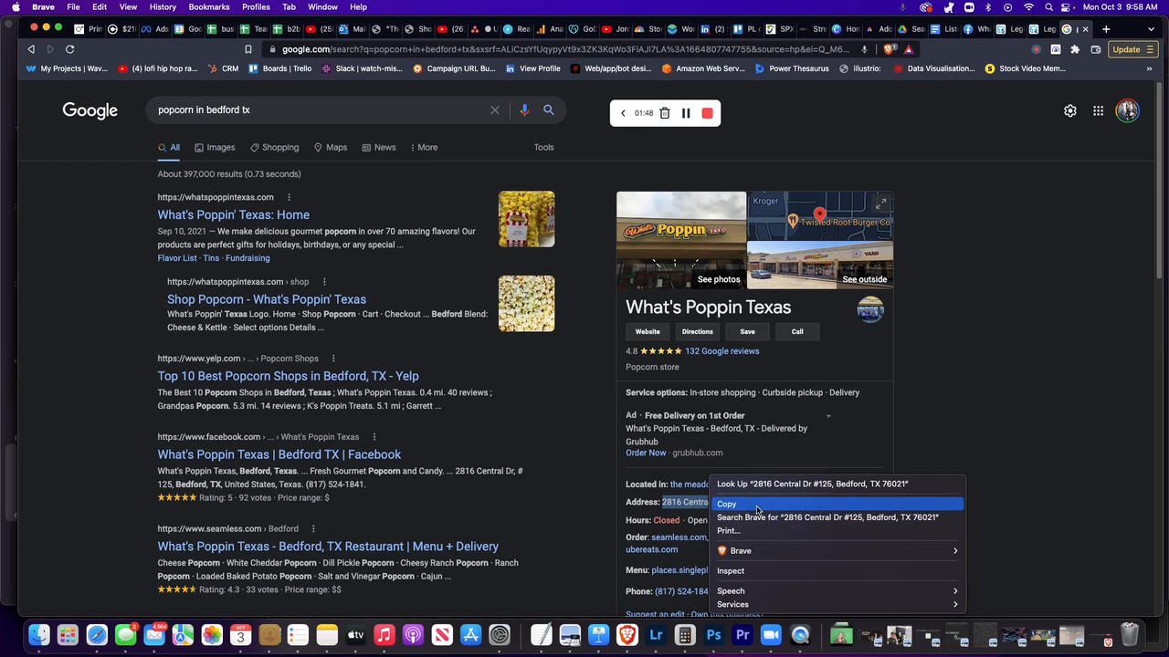
left_click(723, 518)
left_click(150, 28)
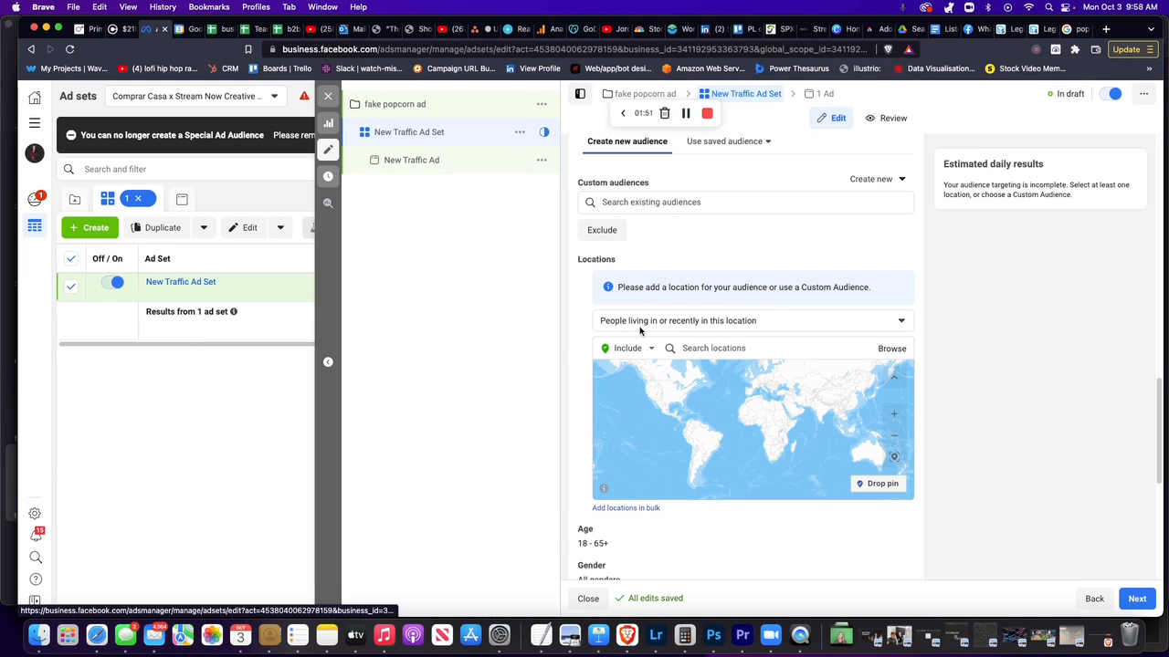
Step: Add the copied store address as an included location and set its radius to 1 mile
left_click(784, 341)
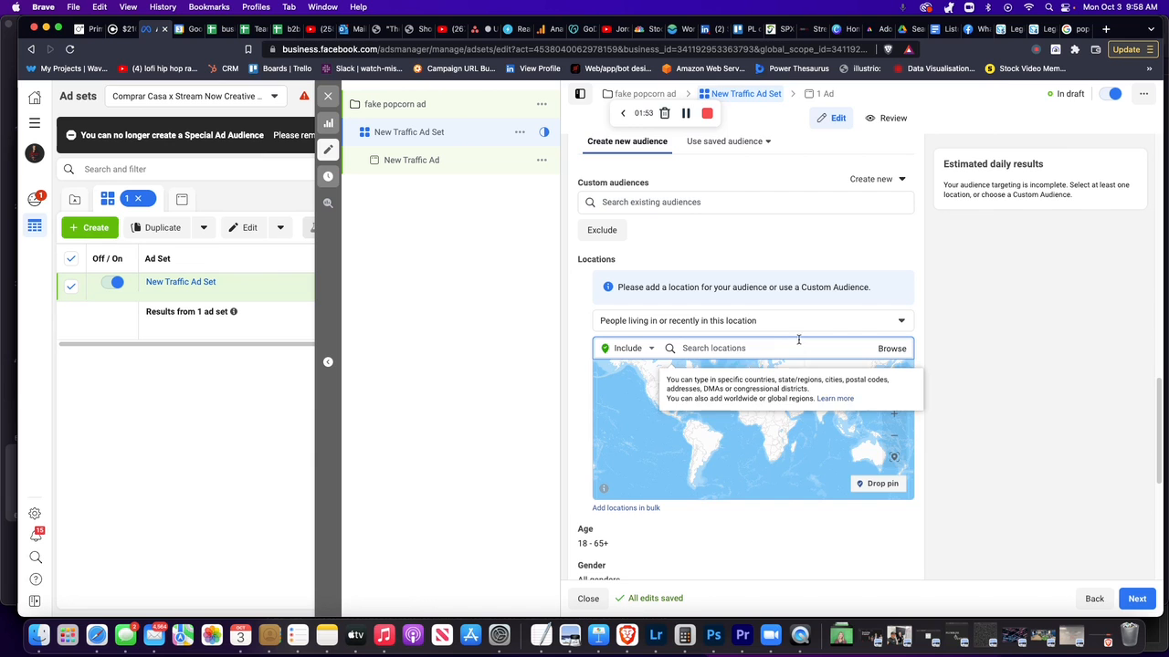
key("super+v")
key("Return")
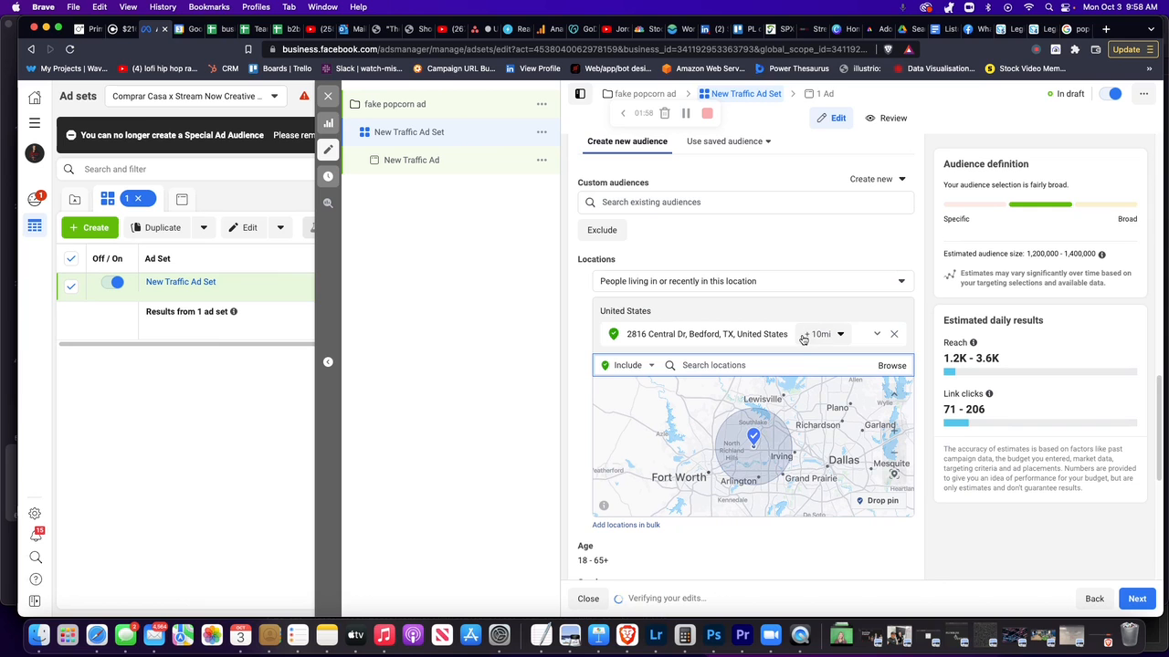
left_click(837, 336)
left_click_drag(816, 375, 753, 374)
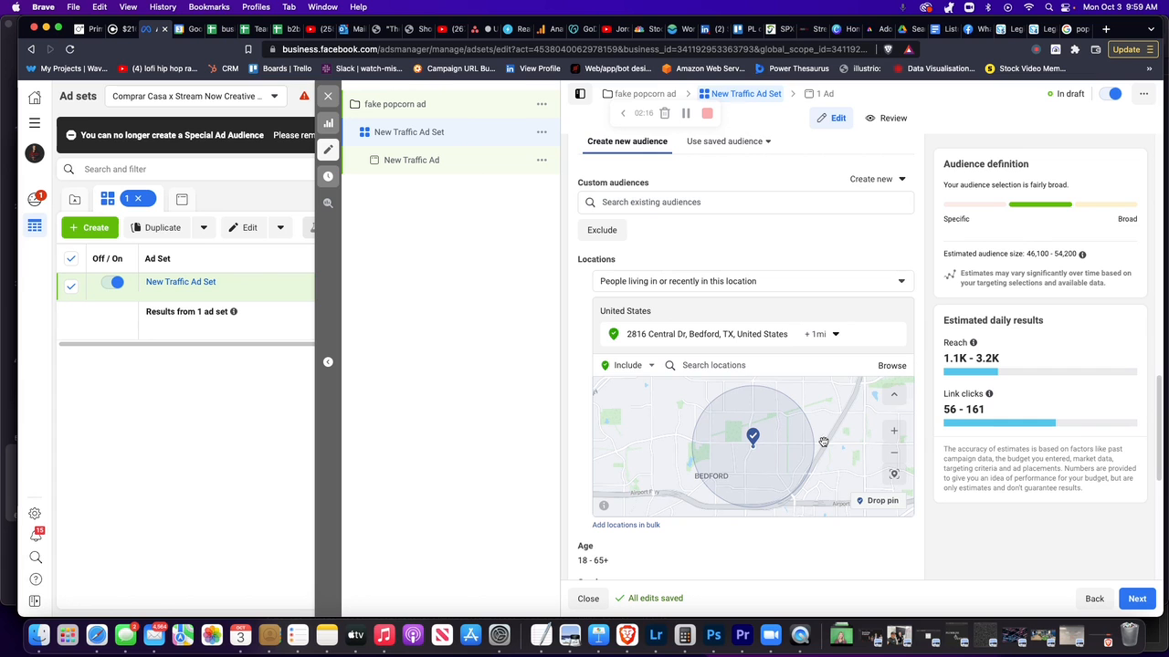
Step: Drop an exclusion pin on the map just east of the store and set its radius to 1 mile
scroll(822, 442, "down", 2)
left_click_drag(823, 442, 797, 446)
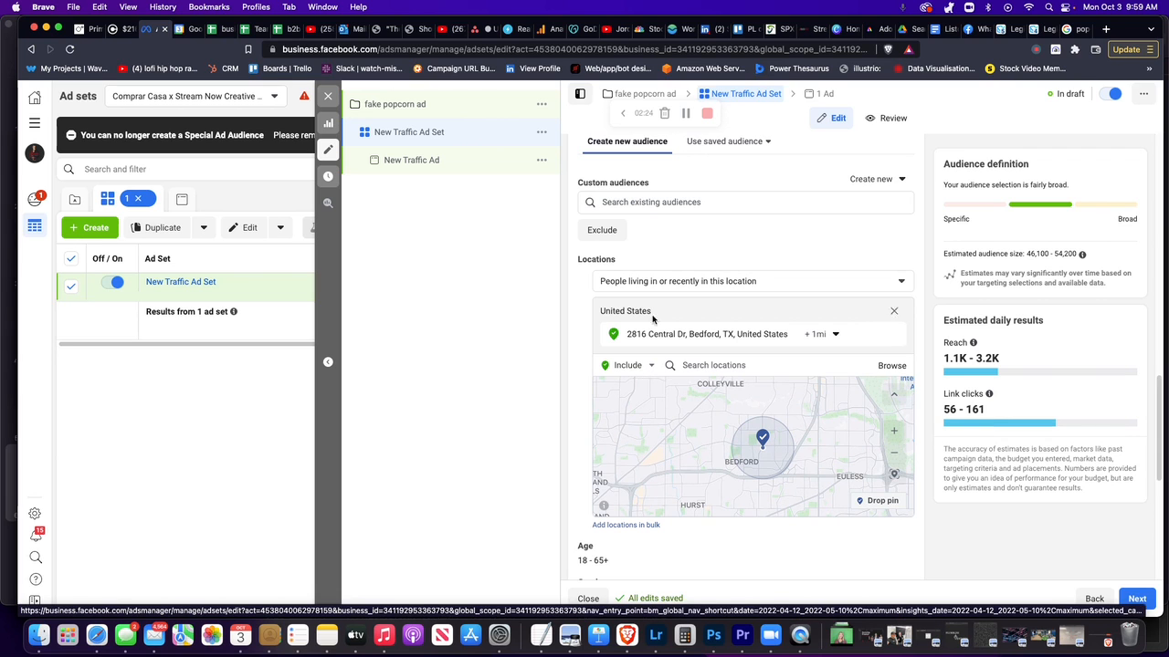
left_click(640, 369)
left_click(624, 400)
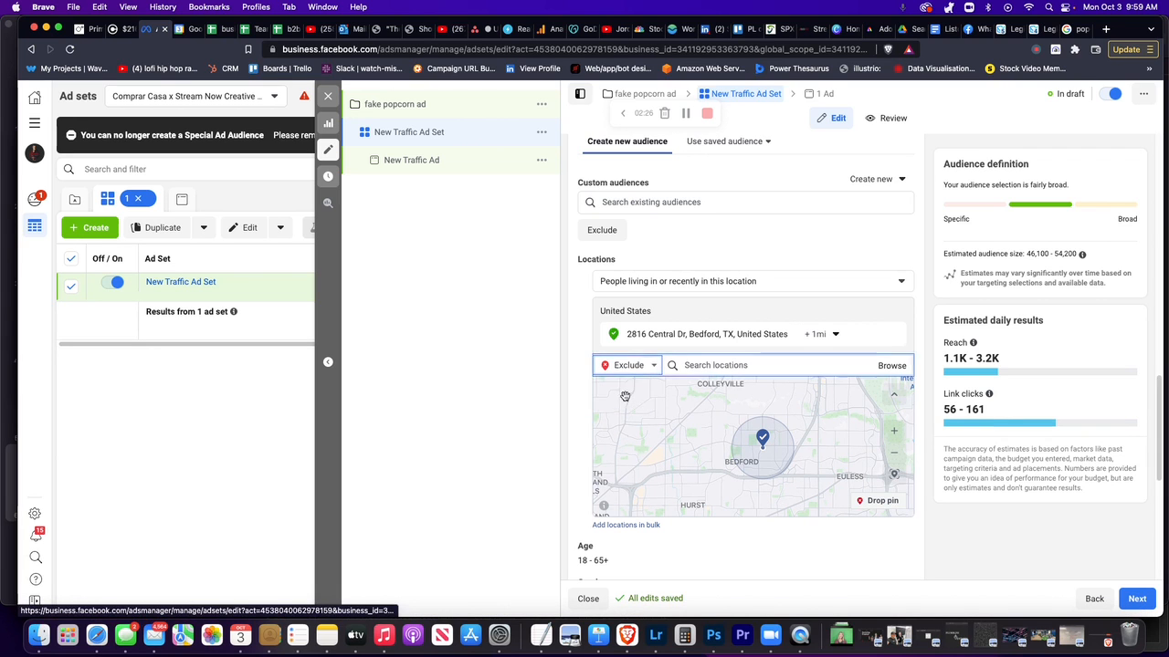
left_click(873, 501)
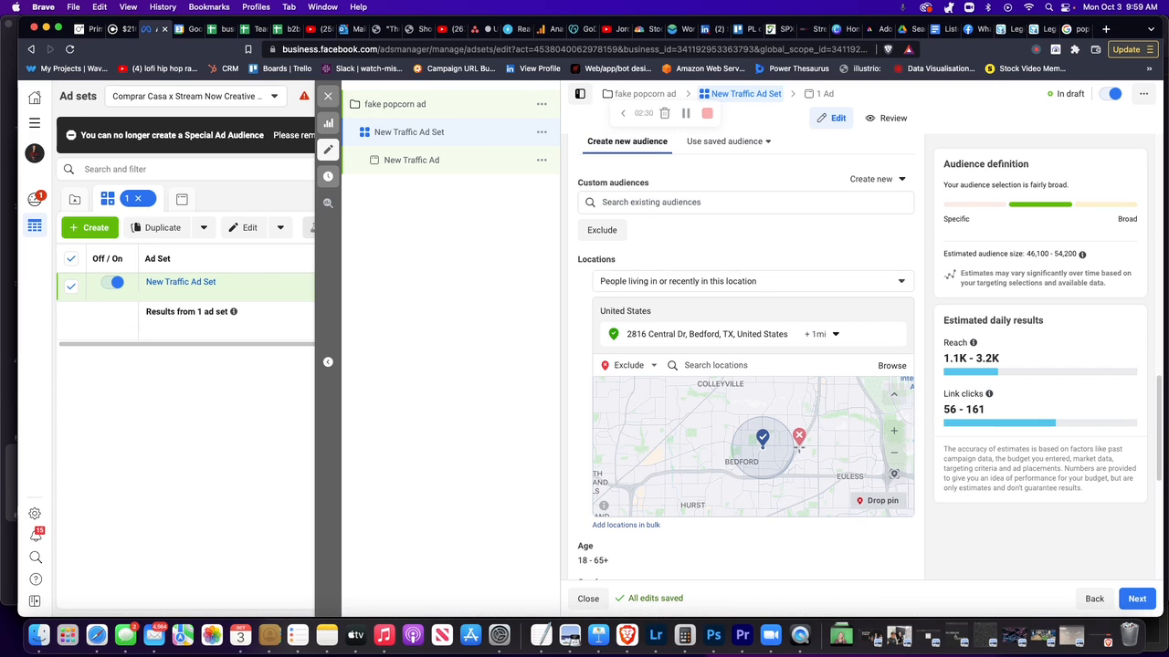
left_click(798, 438)
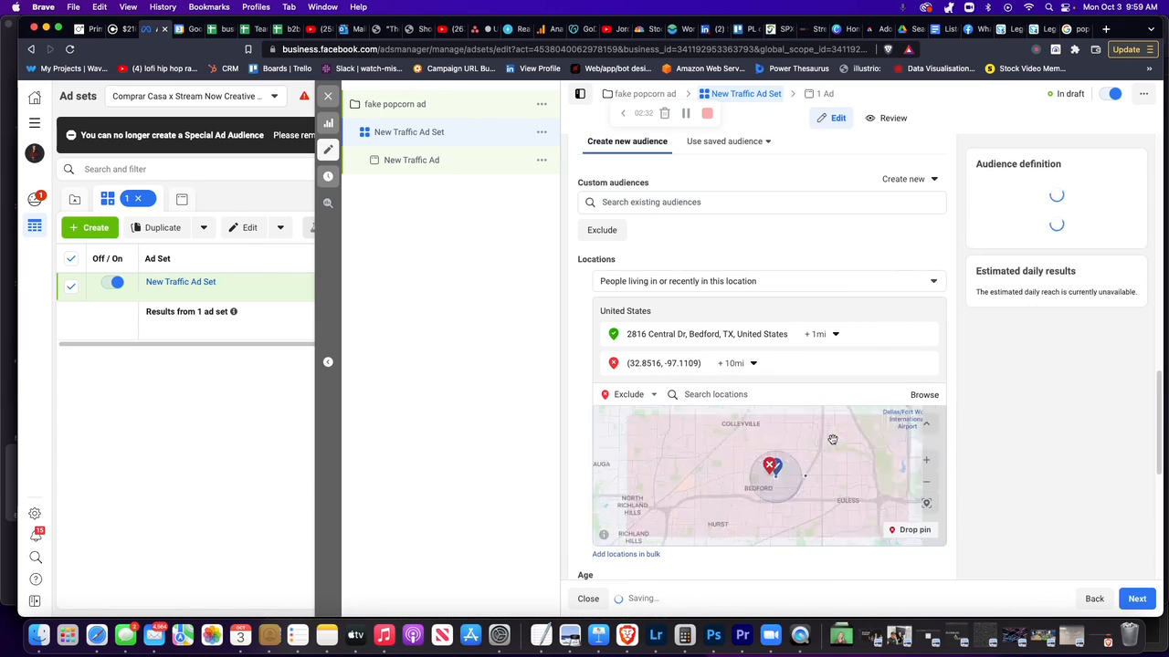
left_click(730, 363)
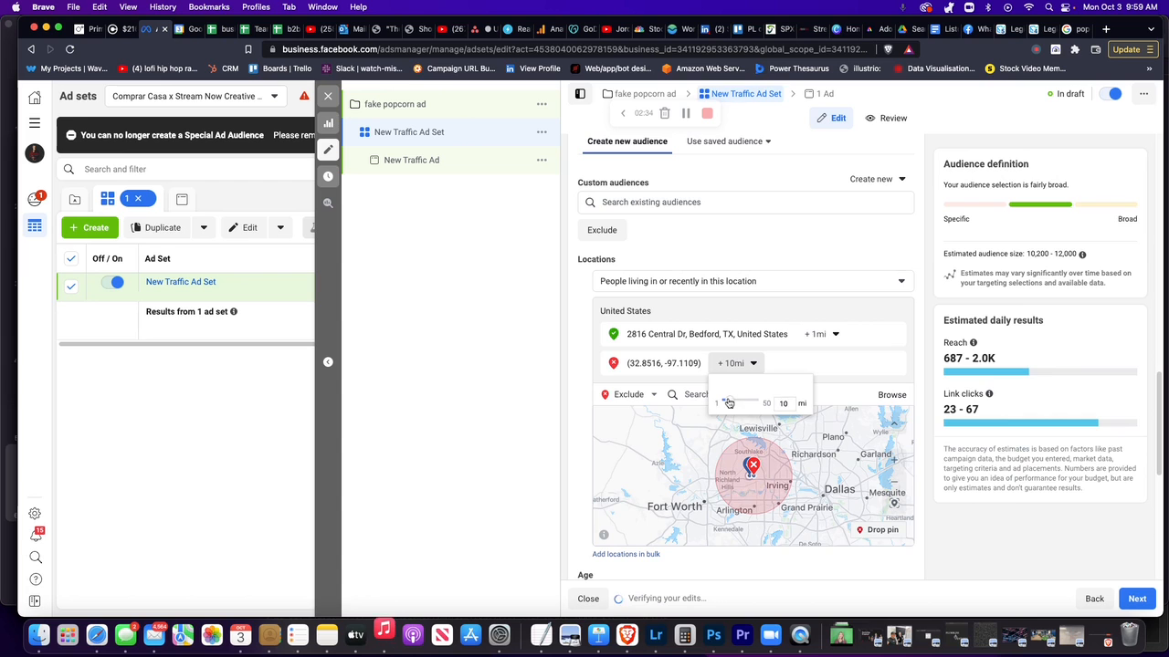
left_click(600, 410)
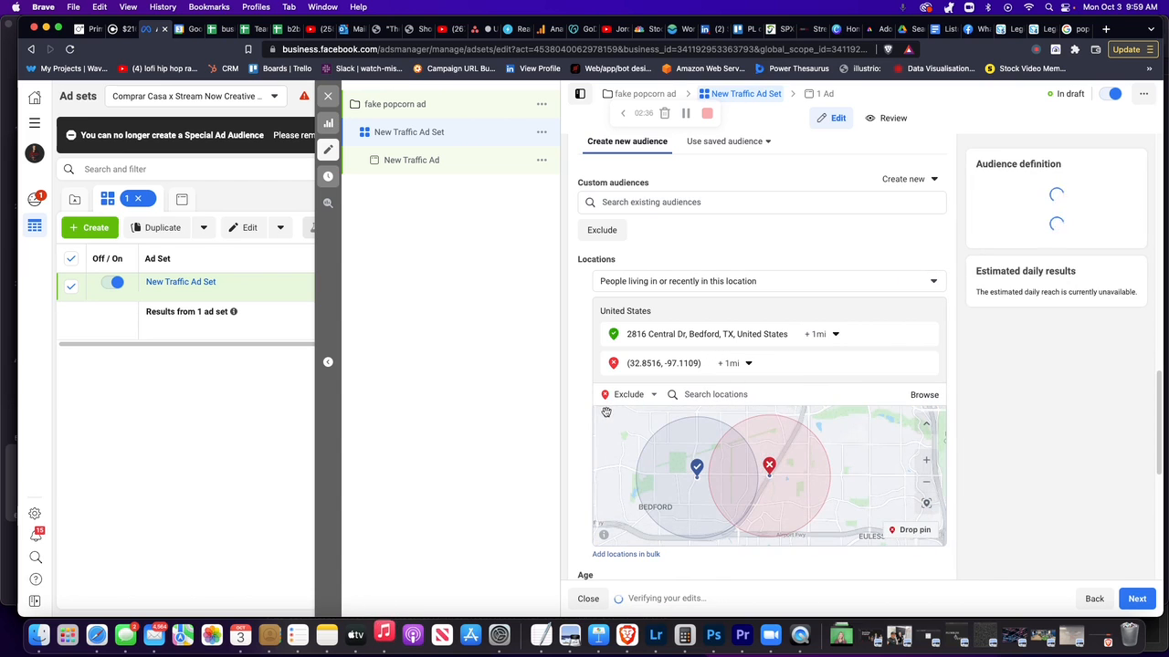
Step: Drop a second exclusion pin just west of the store and set its radius to 1 mile
left_click_drag(773, 445, 820, 444)
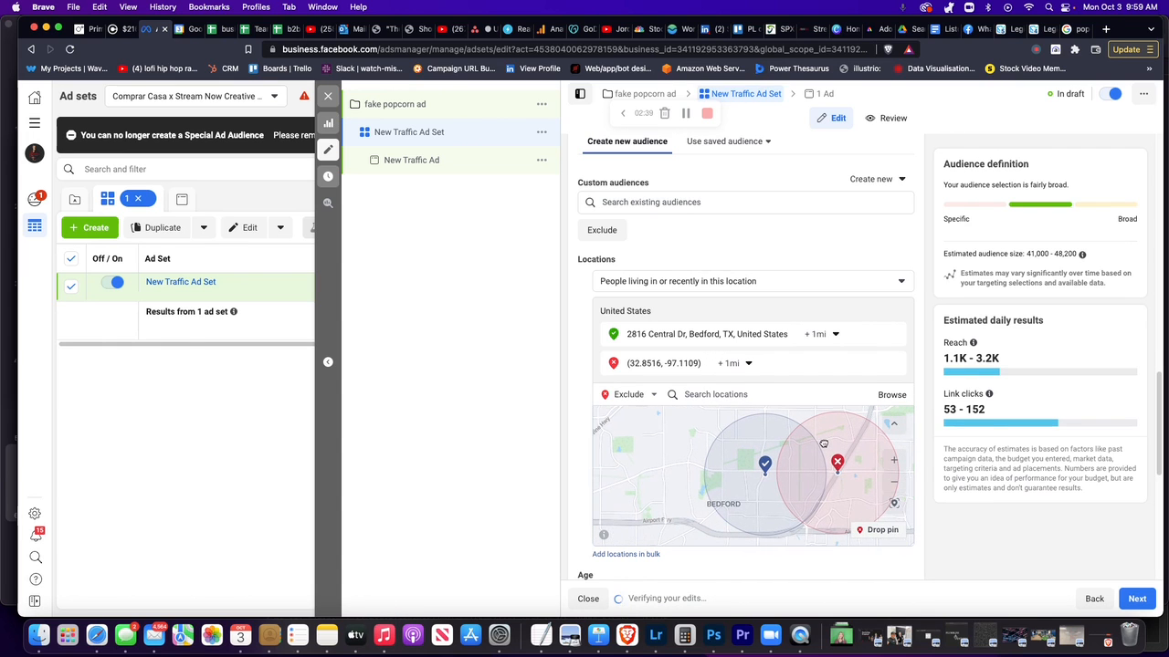
left_click(882, 531)
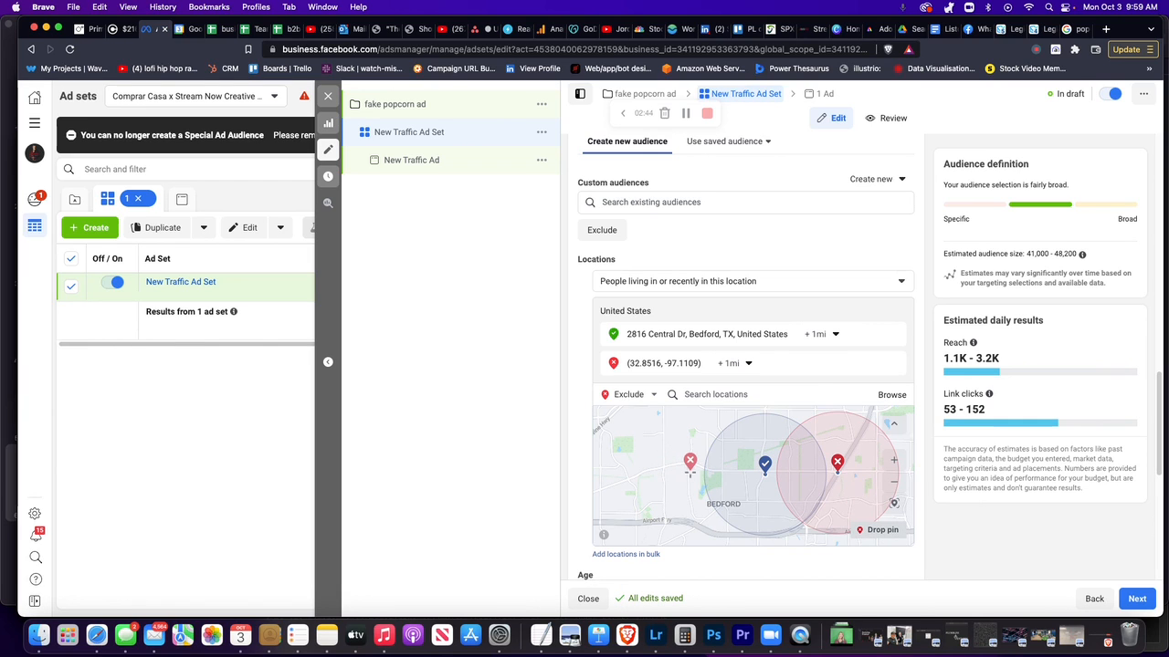
left_click(690, 467)
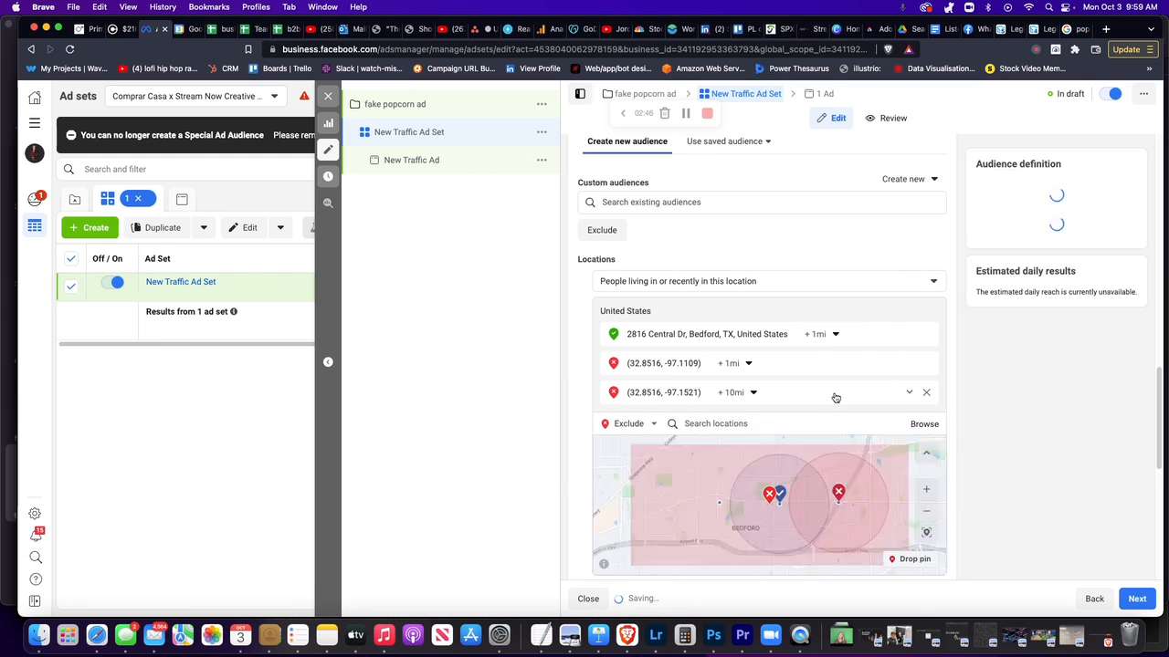
left_click(736, 392)
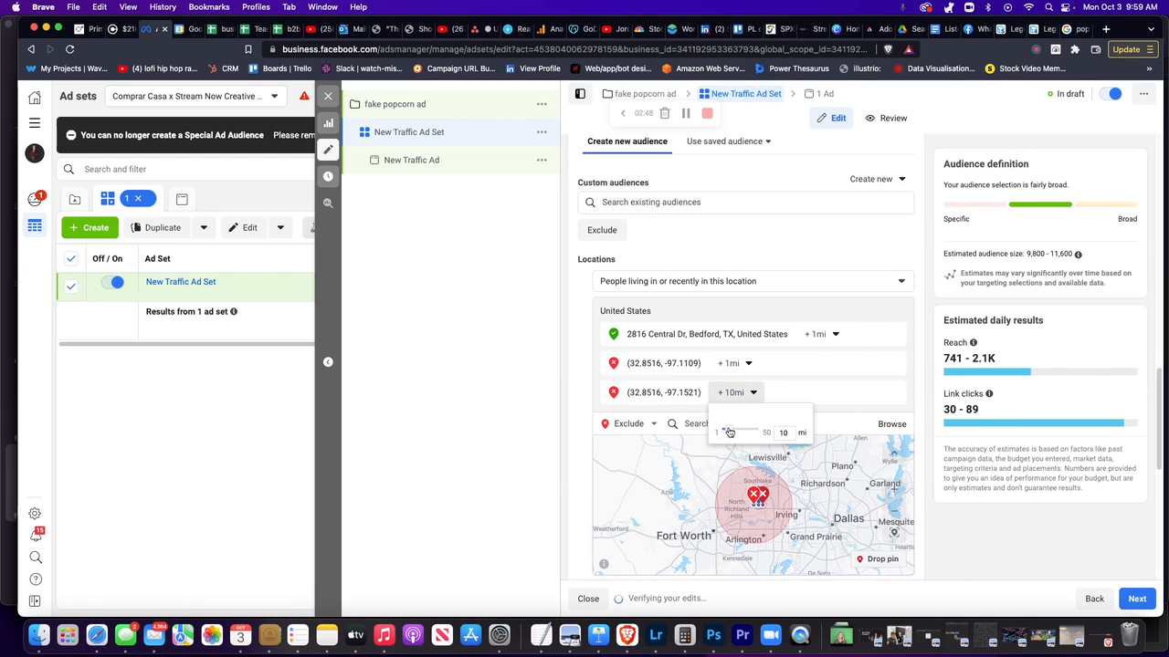
left_click_drag(729, 431, 572, 448)
left_click(682, 445)
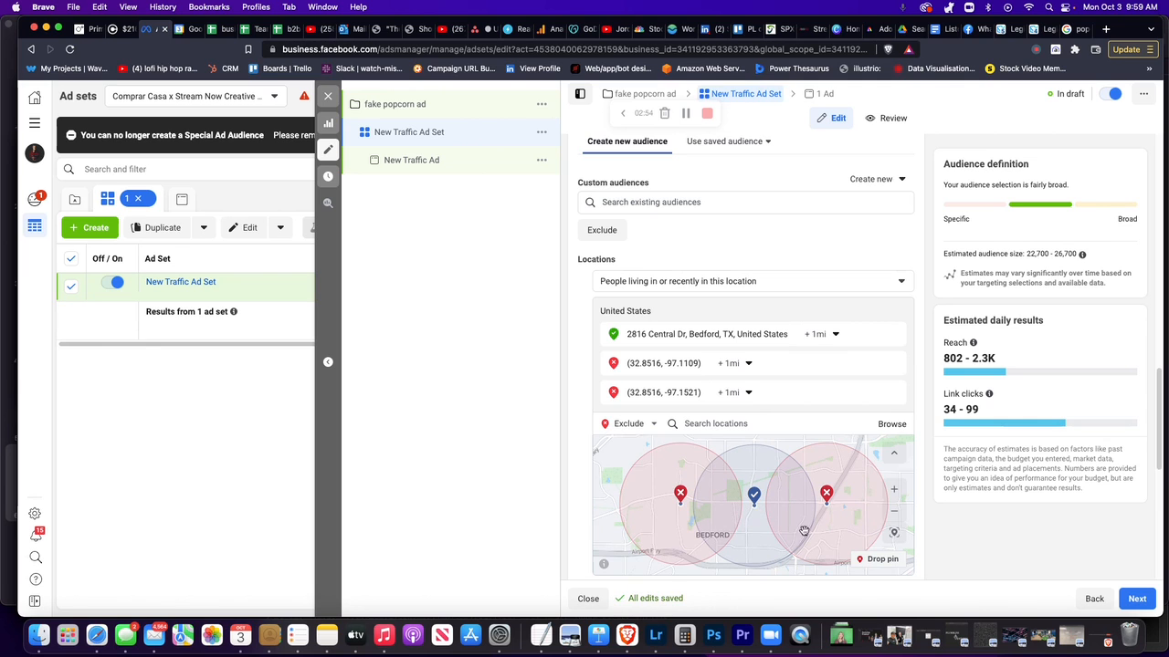
Step: Drop a third exclusion pin just south of the store and set its radius to 1 mile
scroll(813, 520, "down", 2)
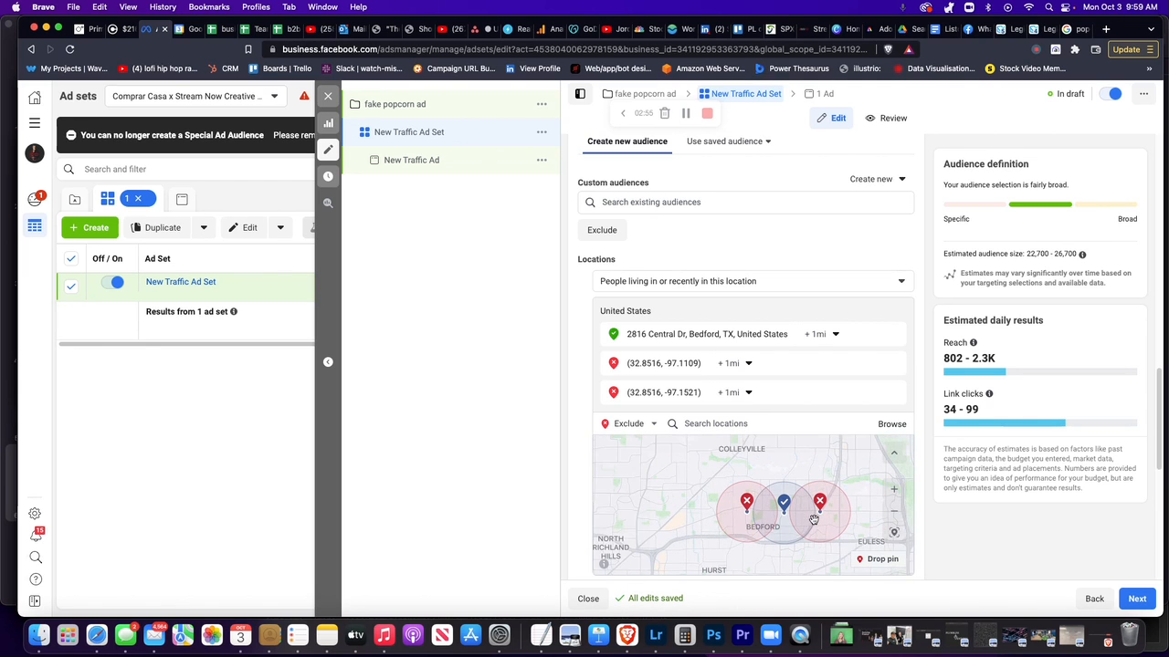
left_click(882, 566)
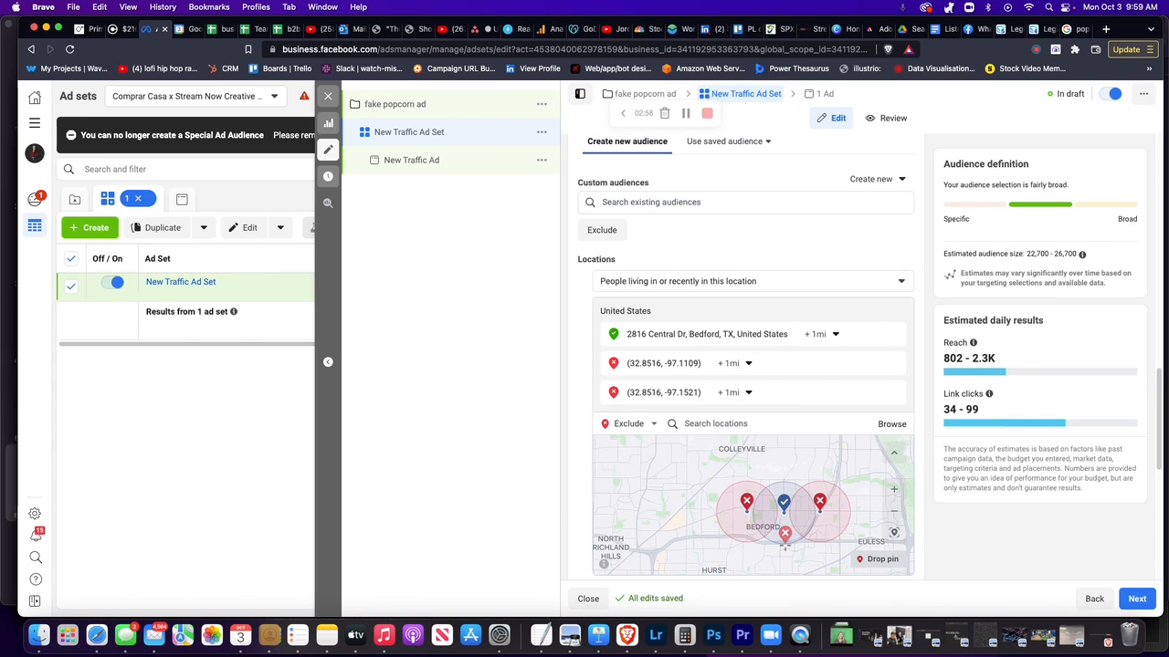
left_click(785, 540)
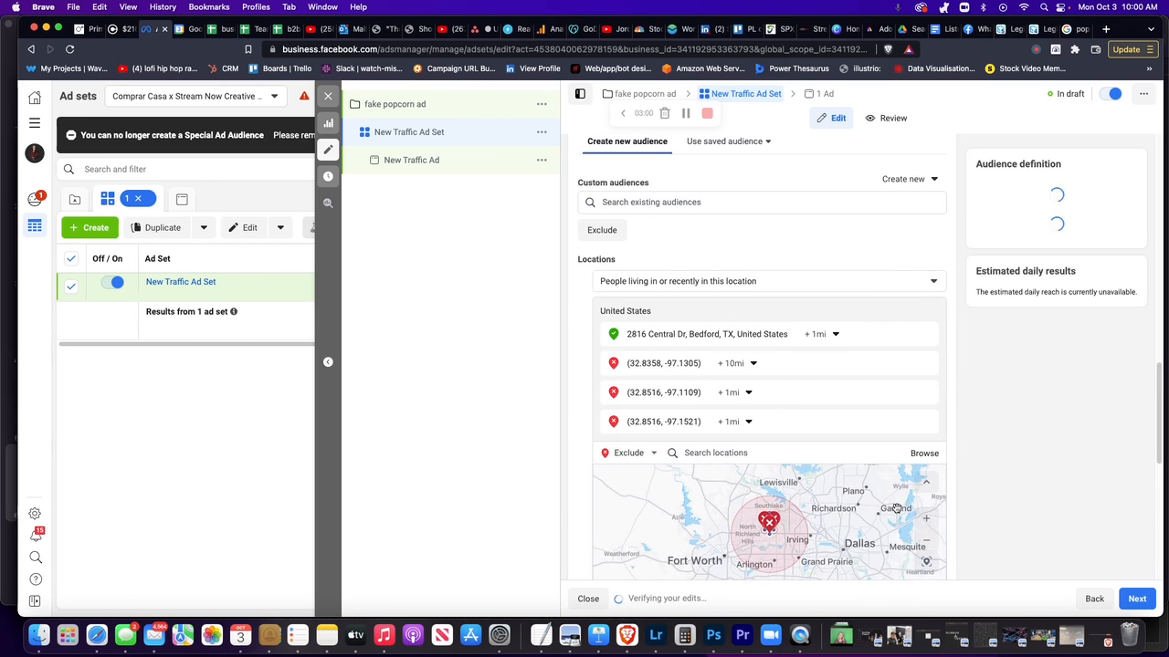
left_click(736, 363)
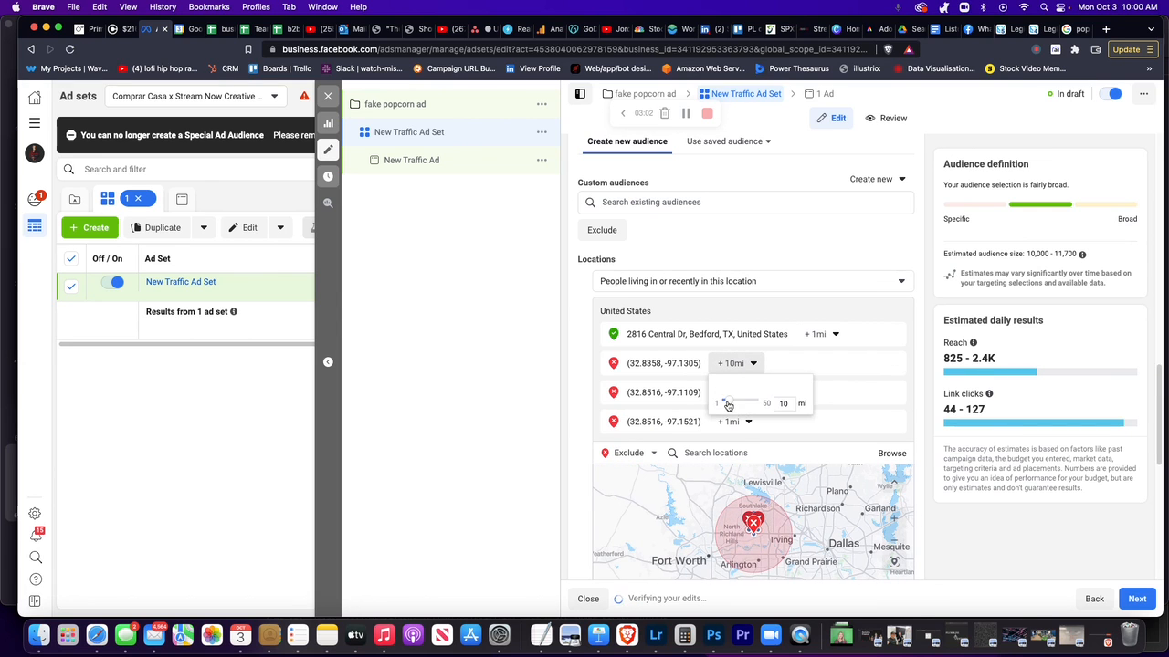
left_click_drag(624, 425, 617, 426)
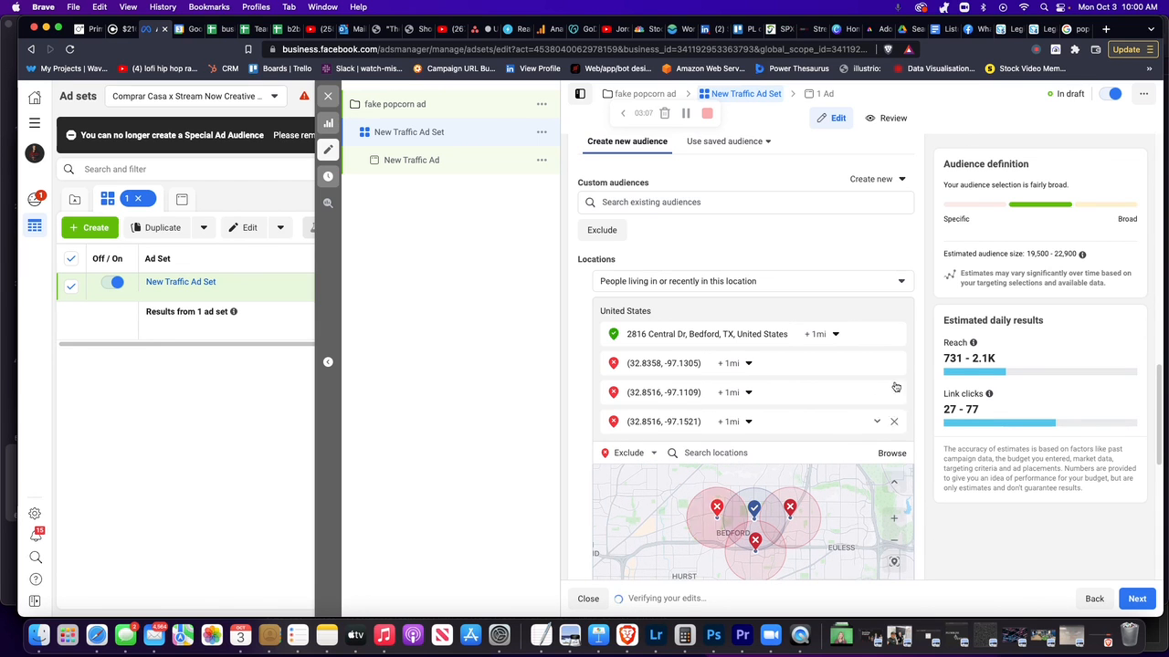
Step: Drop a fourth exclusion pin on the map just north of the store and set its radius to 1 mile
scroll(896, 384, "down", 1)
scroll(897, 376, "down", 1)
left_click(878, 496)
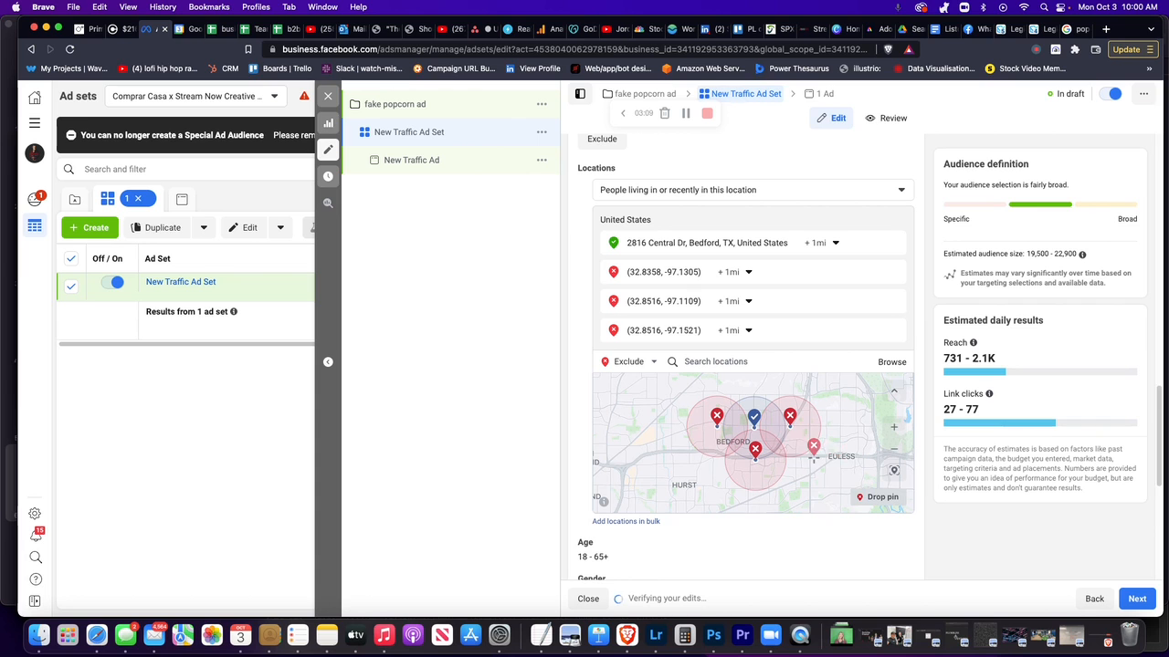
left_click(752, 362)
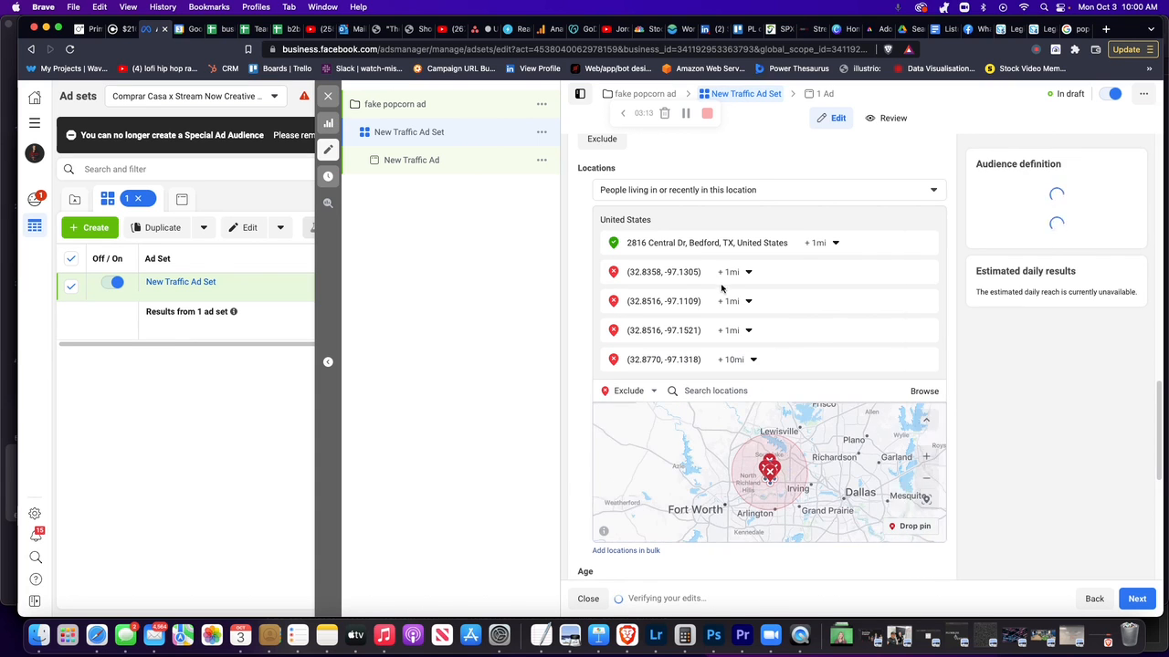
left_click(734, 361)
left_click_drag(728, 399, 718, 399)
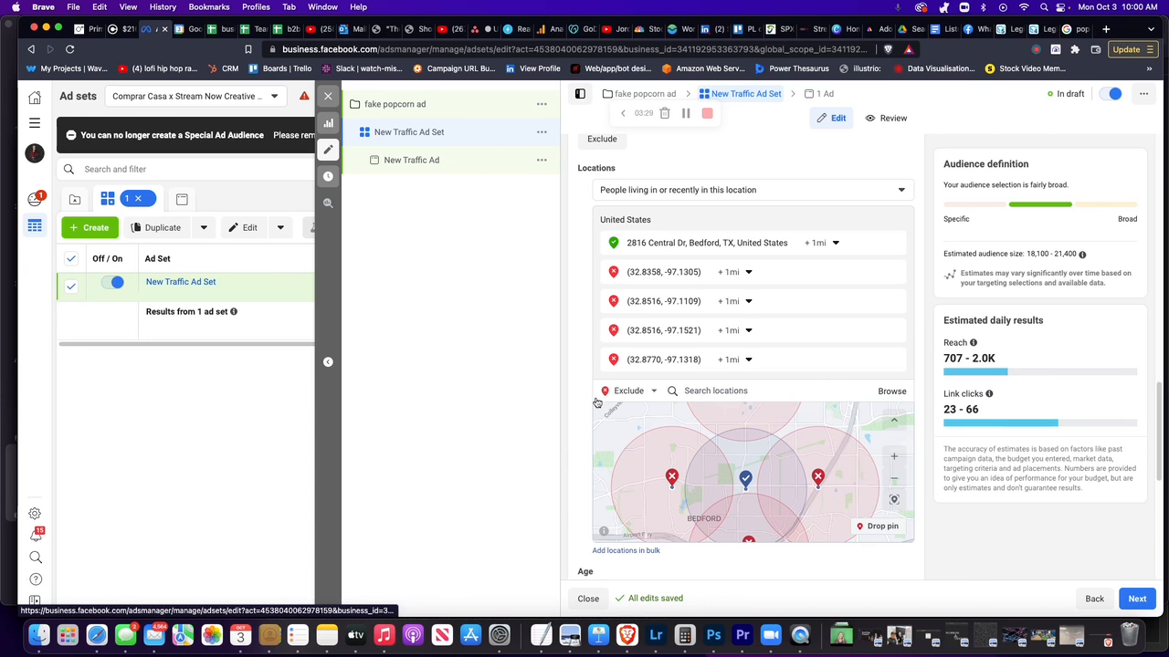
Step: Change the location targeting option to People recently in this location
left_click(659, 192)
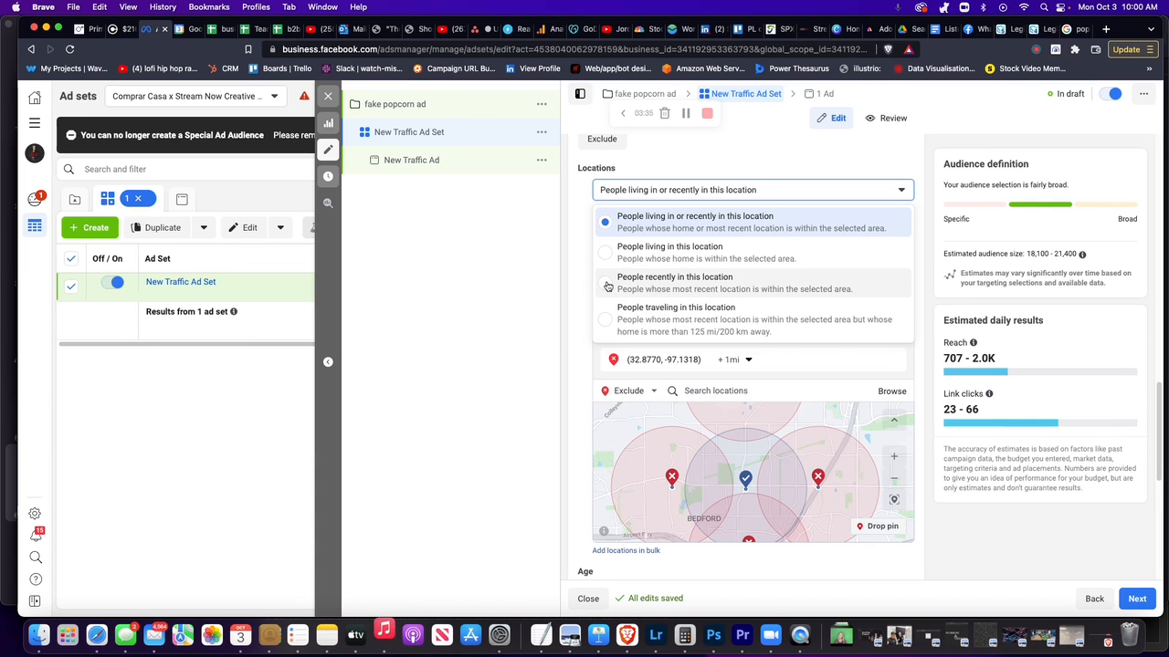
left_click(611, 283)
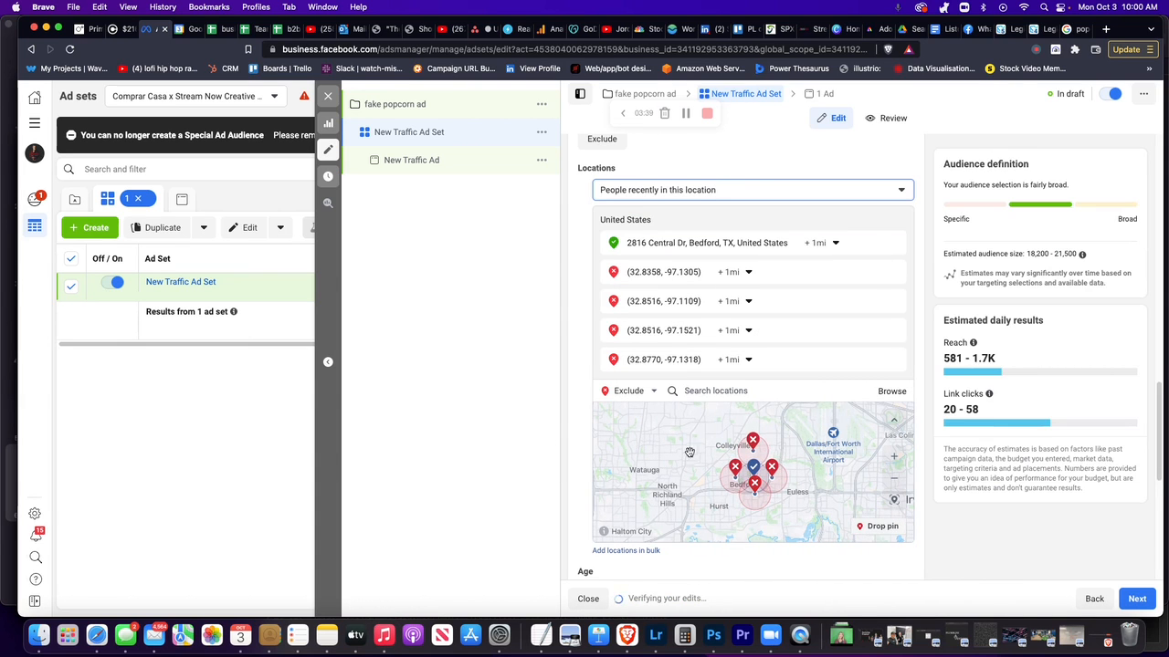
Step: Examine the map around the store pin to check which area remains uncovered between the four exclusion circles
scroll(689, 451, "down", 3)
scroll(688, 451, "up", 3)
scroll(687, 451, "up", 3)
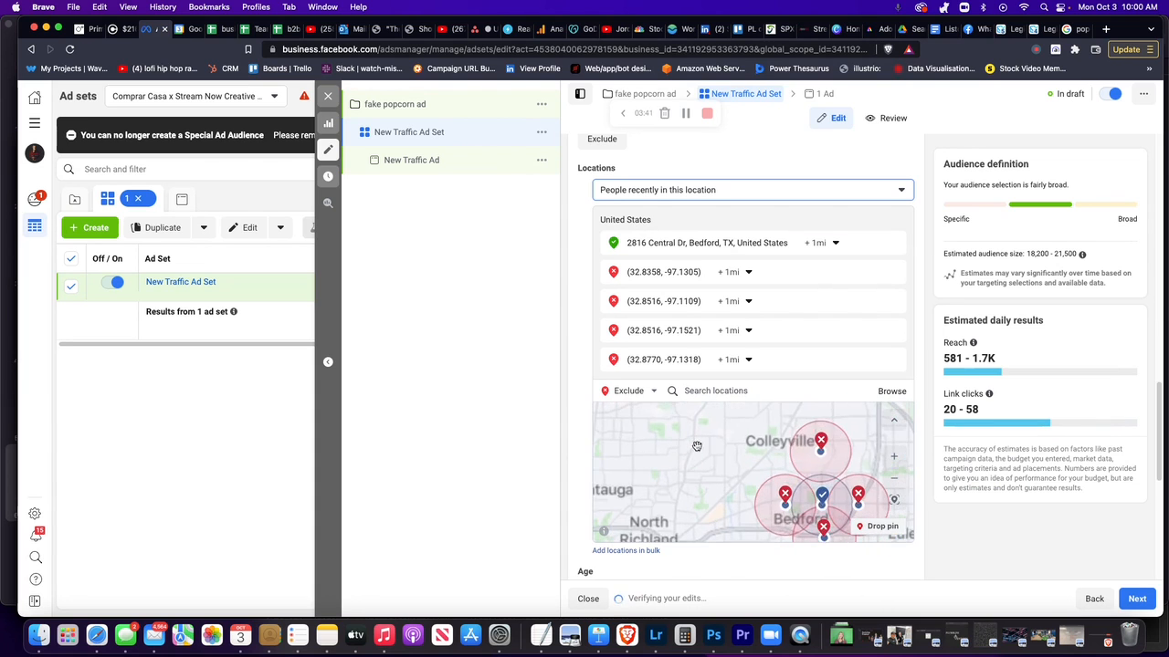
scroll(795, 434, "up", 3)
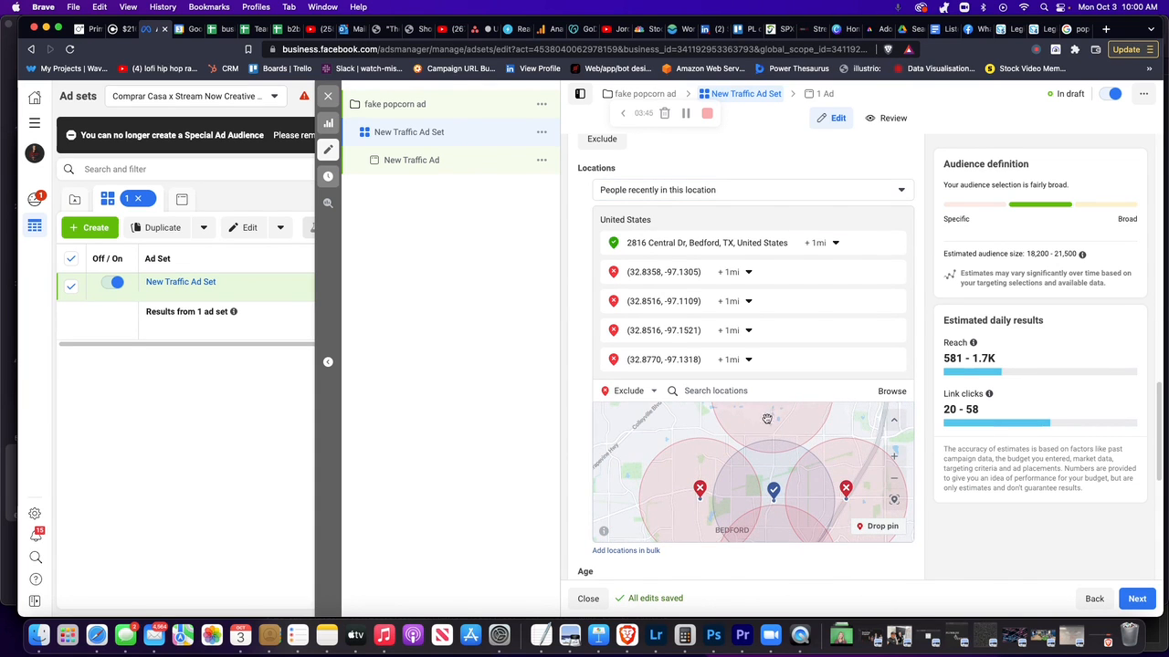
scroll(803, 466, "up", 2)
scroll(804, 466, "up", 3)
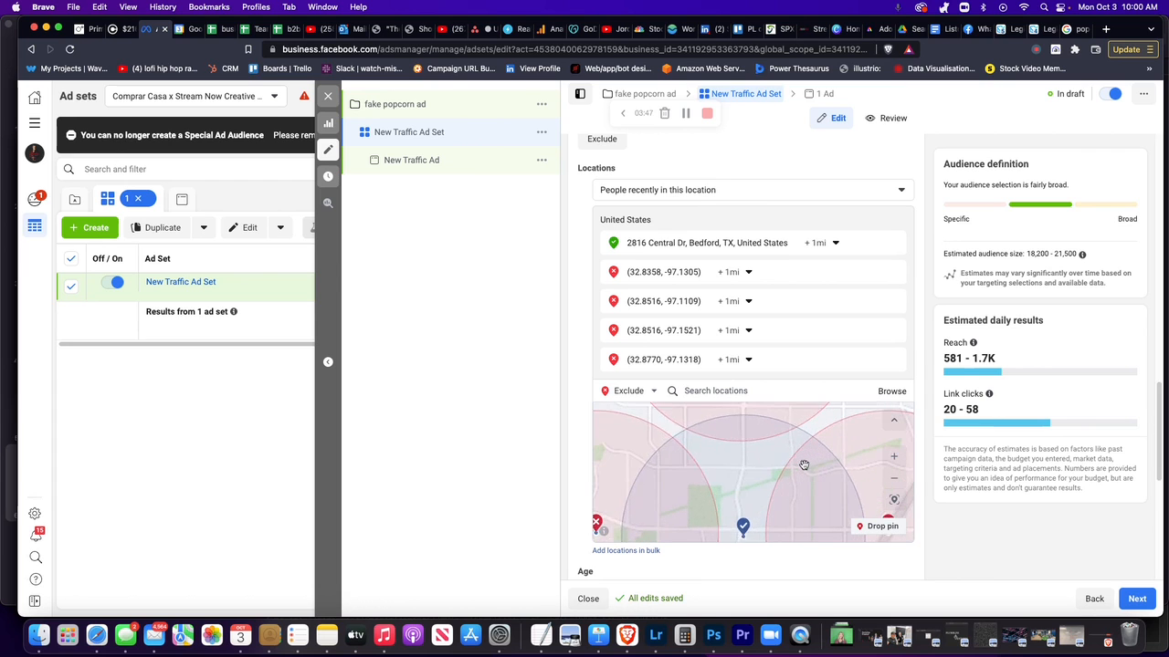
left_click_drag(802, 465, 834, 408)
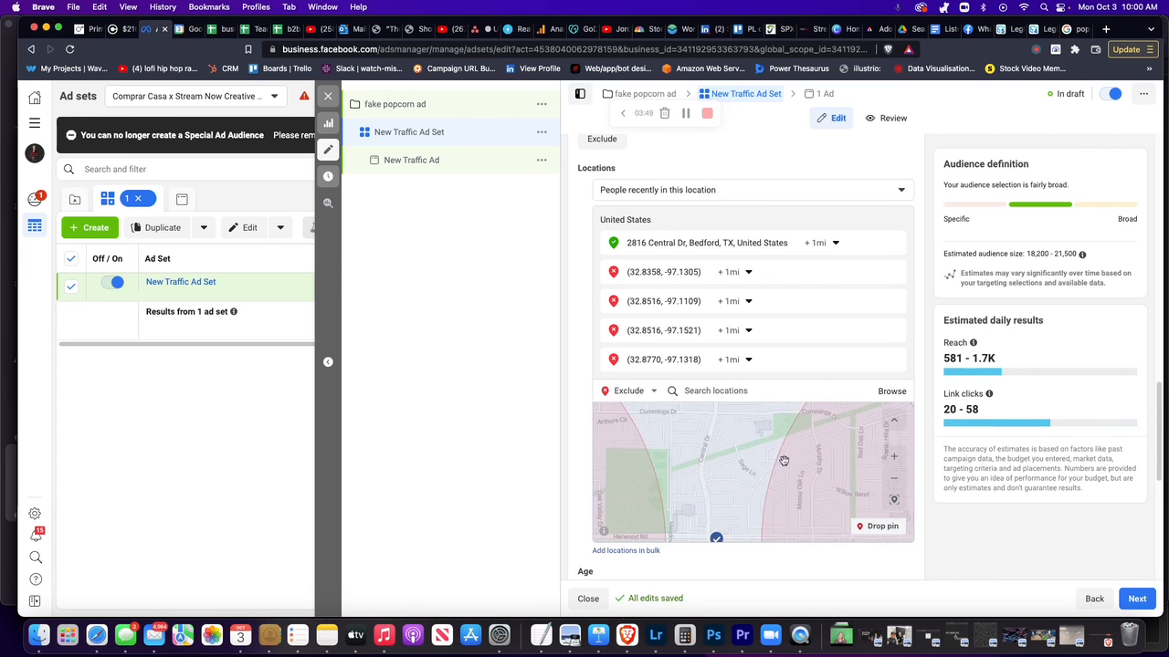
left_click_drag(782, 464, 796, 422)
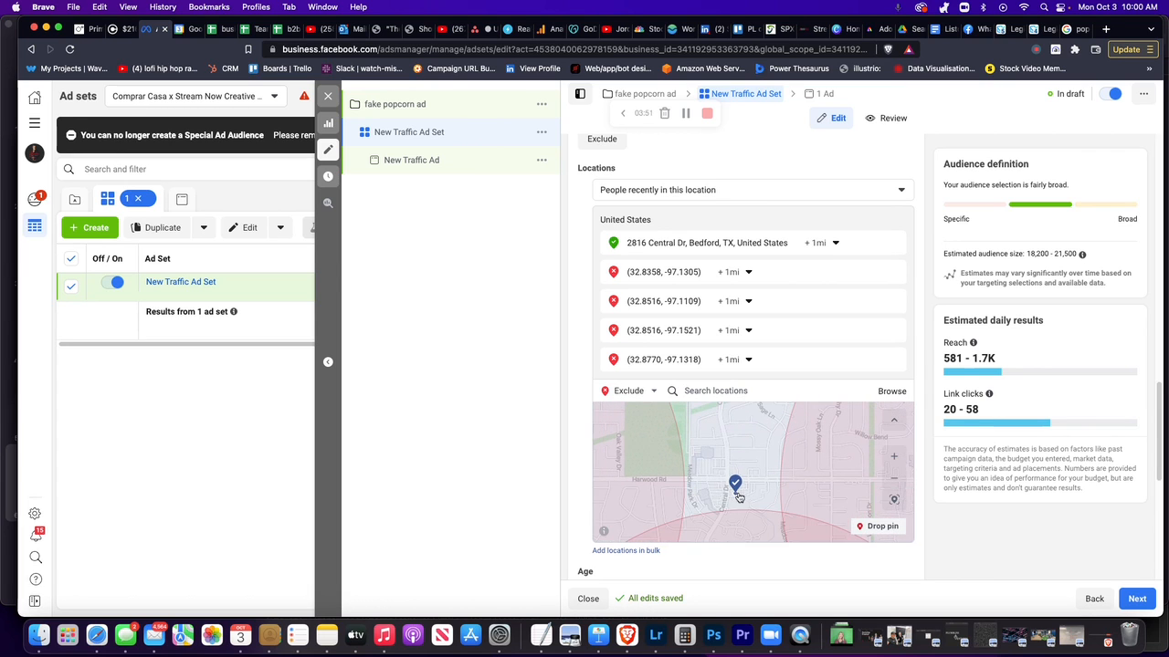